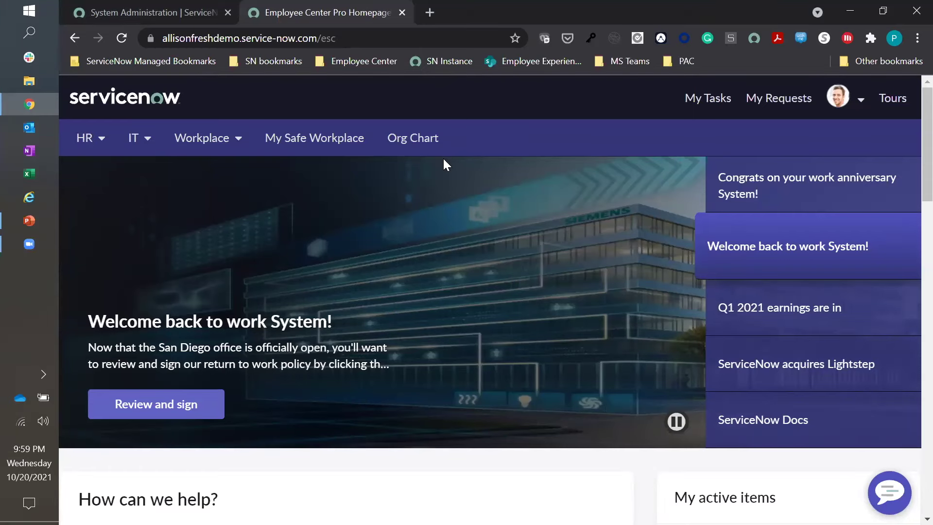
- Expand the HR topics in the Employee Center navigation to view the subtopics and their grouping
{"action": "left_click", "coordinate": [101, 141]}
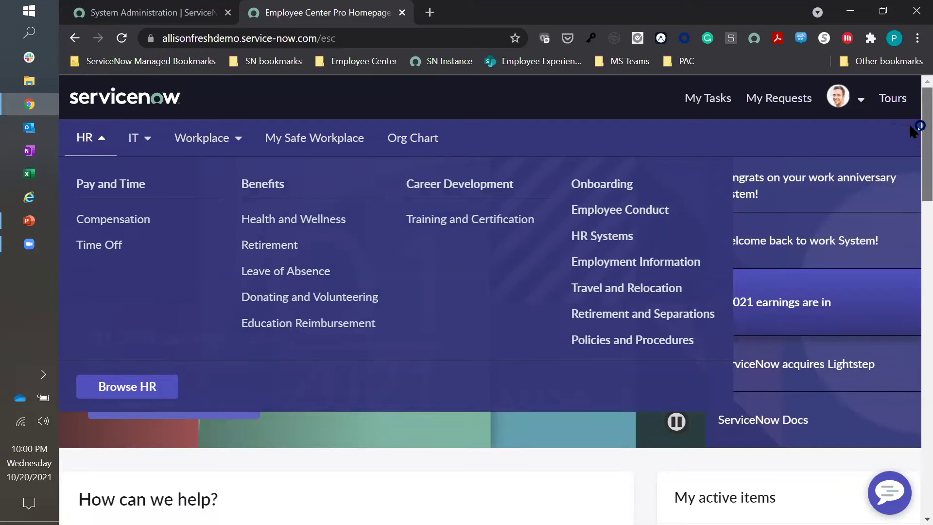
{"action": "scroll", "coordinate": [911, 166], "scroll_direction": "down", "scroll_amount": 2}
{"action": "scroll", "coordinate": [909, 165], "scroll_direction": "down", "scroll_amount": 1}
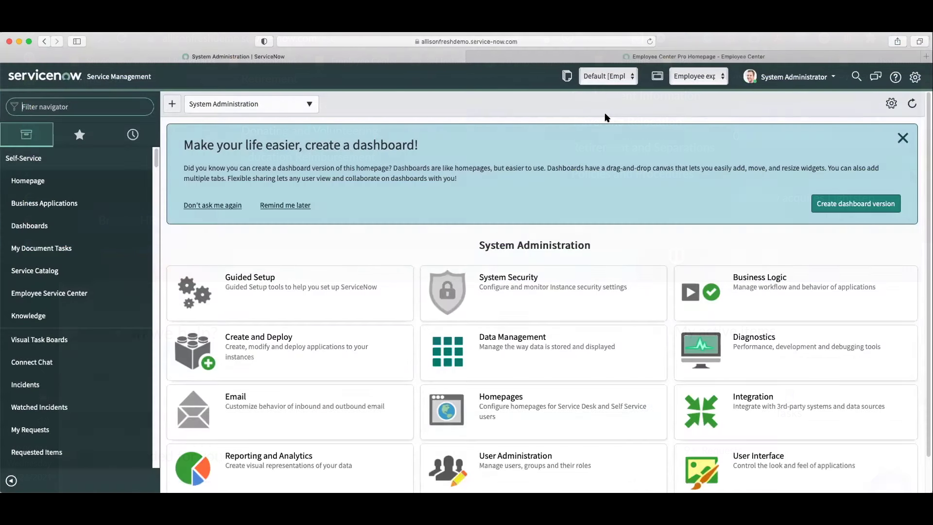
- Show the Employee Center homepage full screen and look through its banner, search, recommended content, quick links and popular topics
{"action": "left_click", "coordinate": [763, 56]}
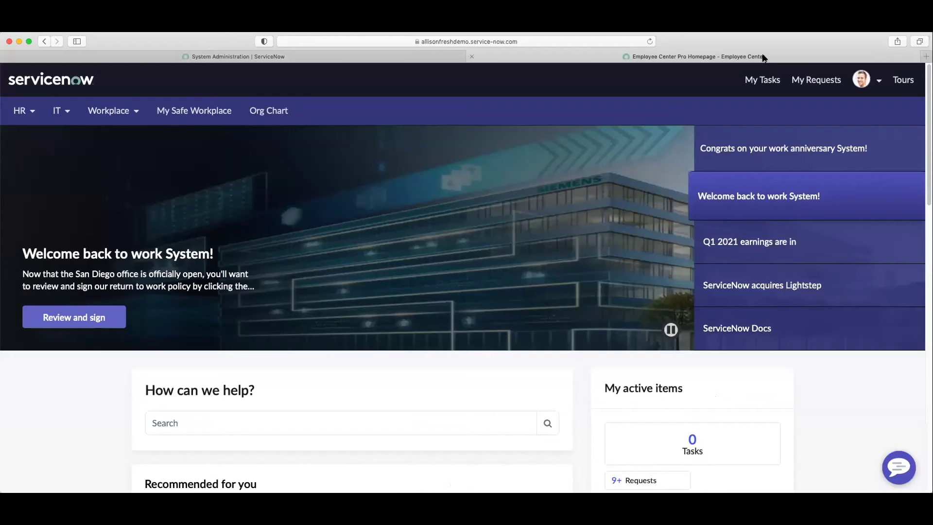
{"action": "left_click", "coordinate": [29, 42]}
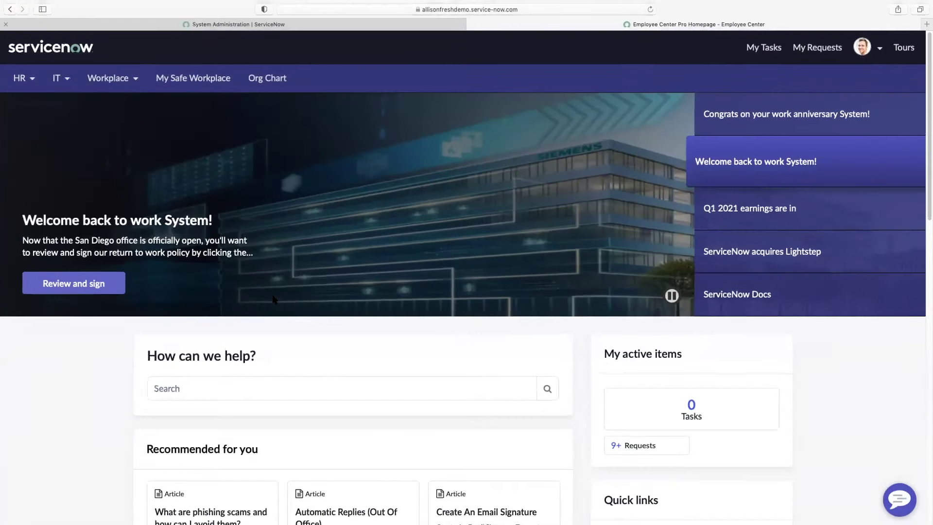
{"action": "scroll", "coordinate": [269, 300], "scroll_direction": "down", "scroll_amount": 5}
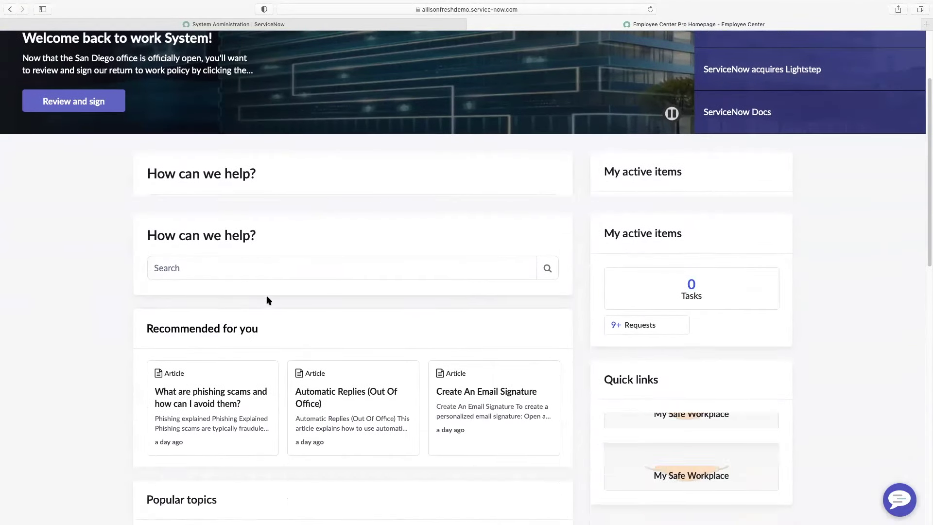
{"action": "scroll", "coordinate": [267, 299], "scroll_direction": "up", "scroll_amount": 5}
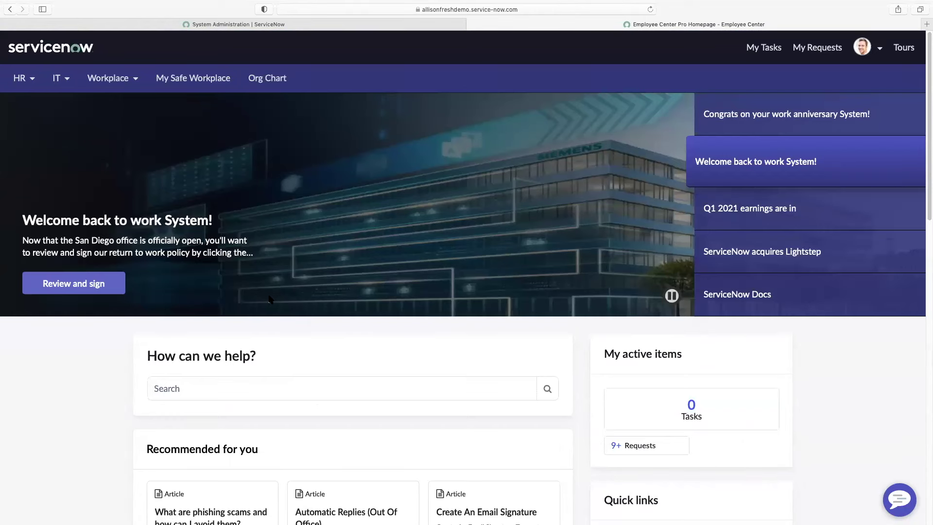
{"action": "scroll", "coordinate": [259, 296], "scroll_direction": "down", "scroll_amount": 5}
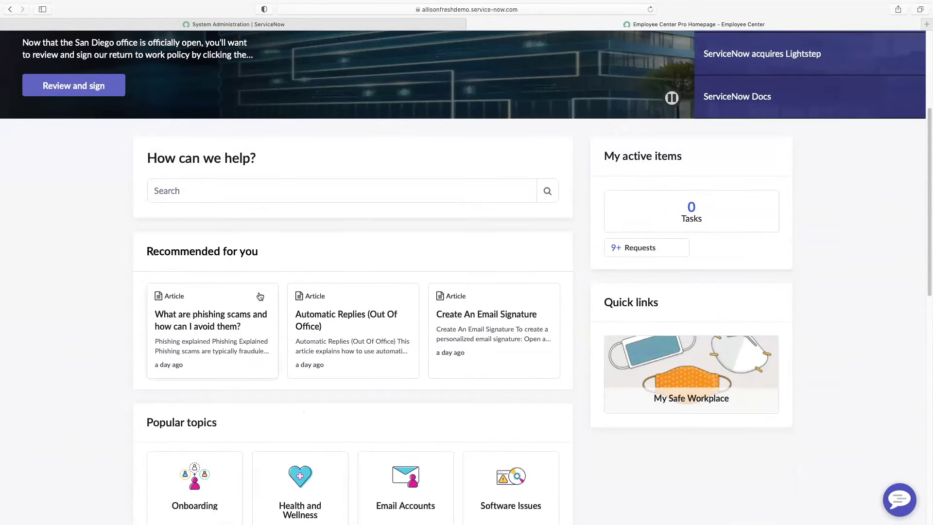
{"action": "scroll", "coordinate": [243, 304], "scroll_direction": "down", "scroll_amount": 2}
{"action": "scroll", "coordinate": [197, 340], "scroll_direction": "down", "scroll_amount": 2}
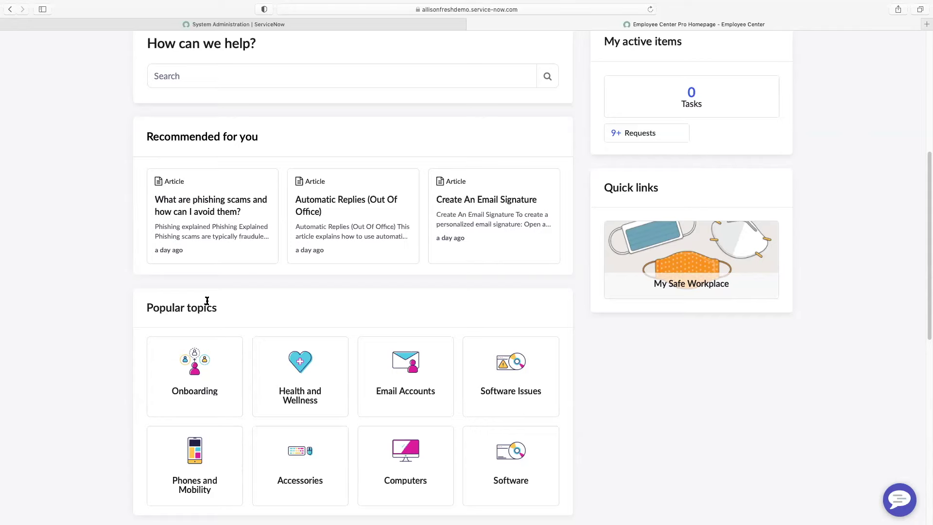
{"action": "scroll", "coordinate": [207, 301], "scroll_direction": "down", "scroll_amount": 1}
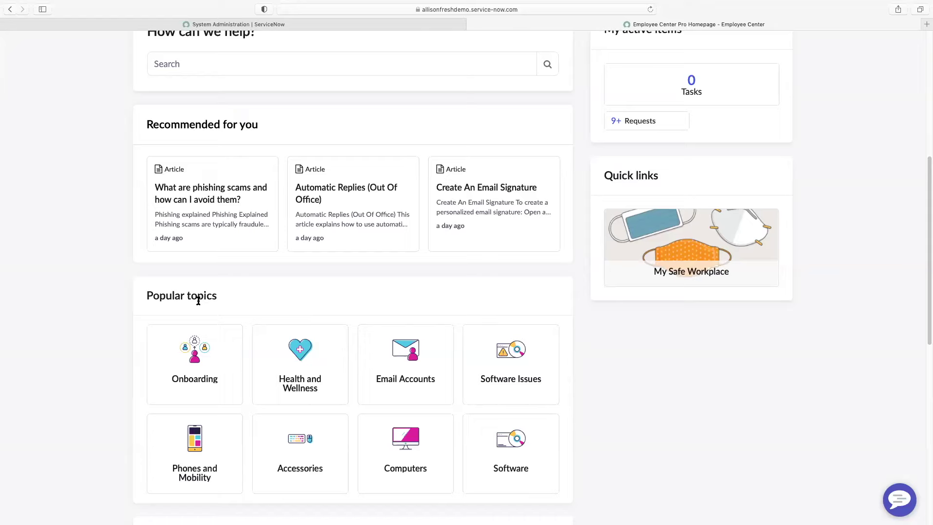
- Open the Onboarding page from the popular topics and expand its content list to show more items
{"action": "left_click", "coordinate": [197, 361]}
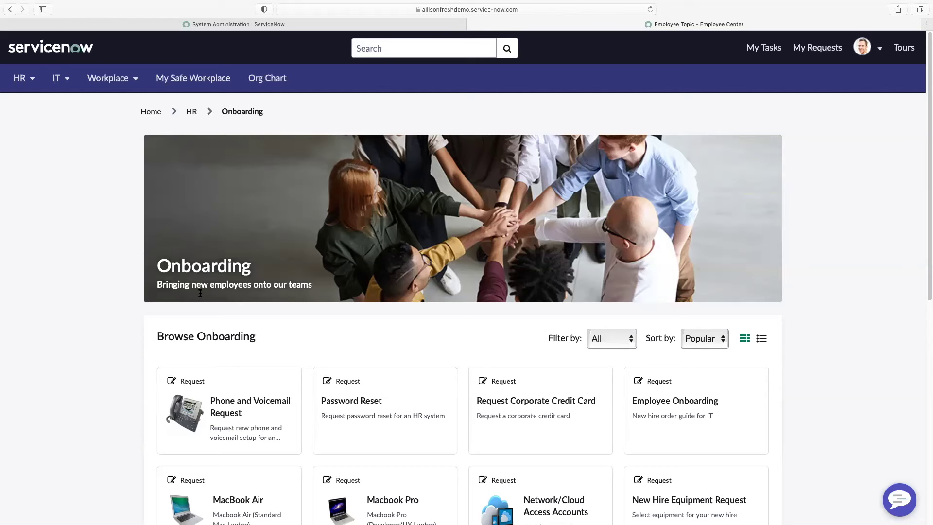
{"action": "scroll", "coordinate": [202, 292], "scroll_direction": "down", "scroll_amount": 2}
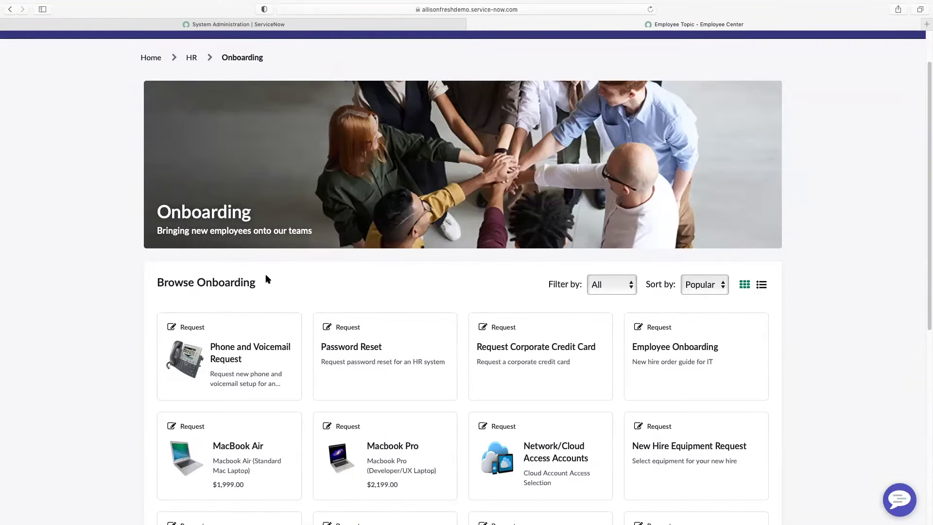
{"action": "scroll", "coordinate": [265, 275], "scroll_direction": "up", "scroll_amount": 2}
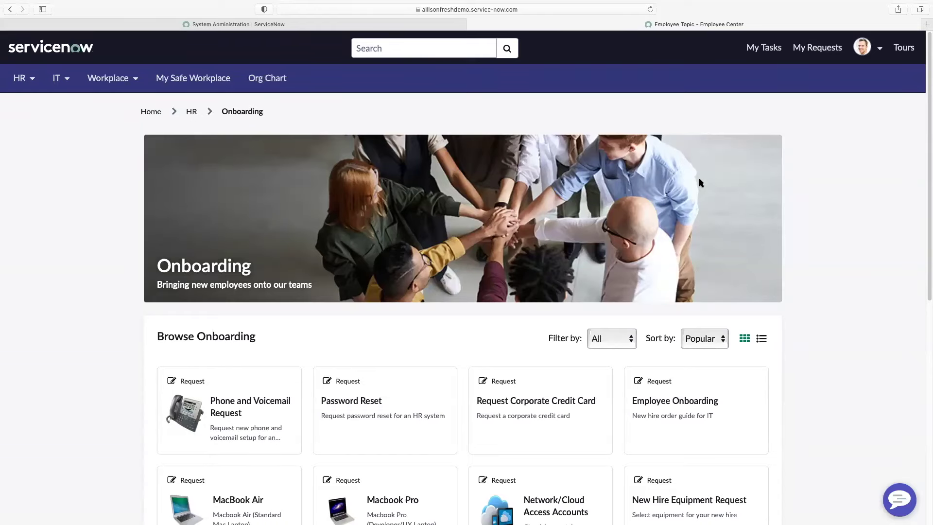
{"action": "scroll", "coordinate": [389, 257], "scroll_direction": "down", "scroll_amount": 3}
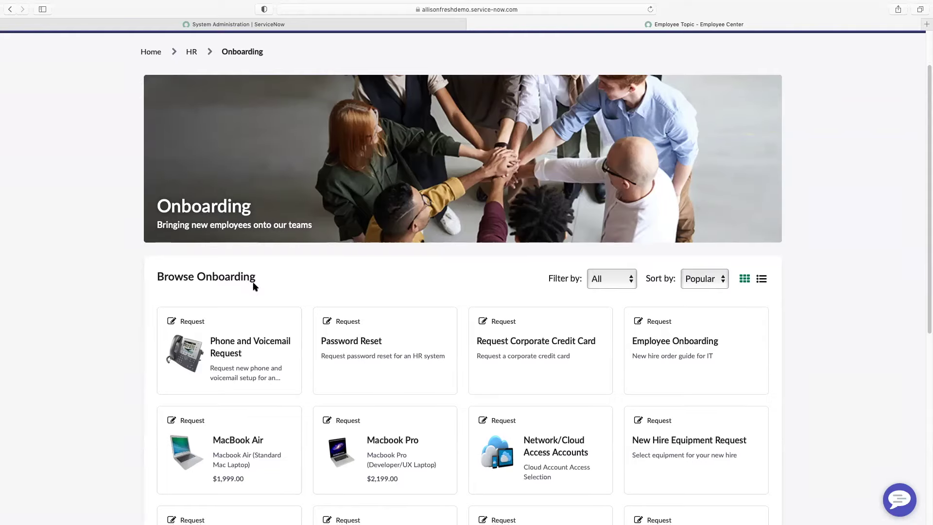
{"action": "scroll", "coordinate": [253, 284], "scroll_direction": "down", "scroll_amount": 5}
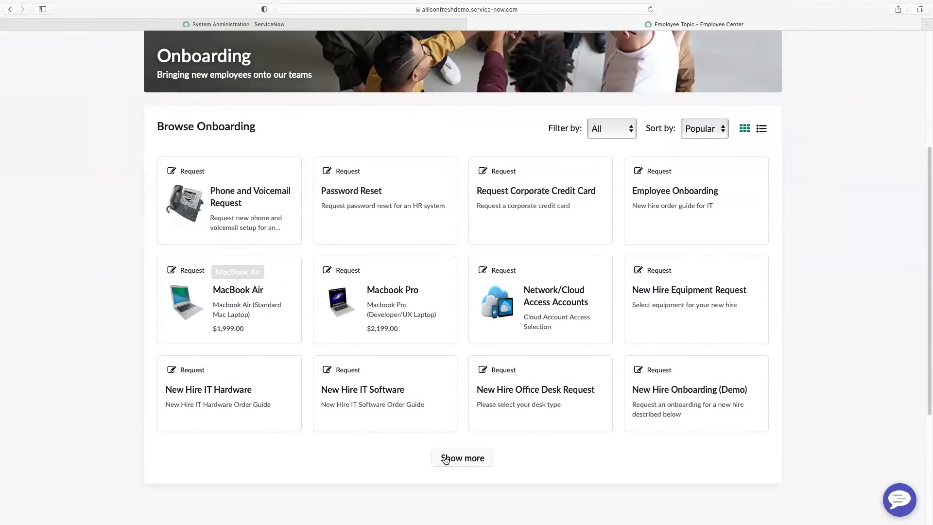
{"action": "left_click", "coordinate": [461, 462]}
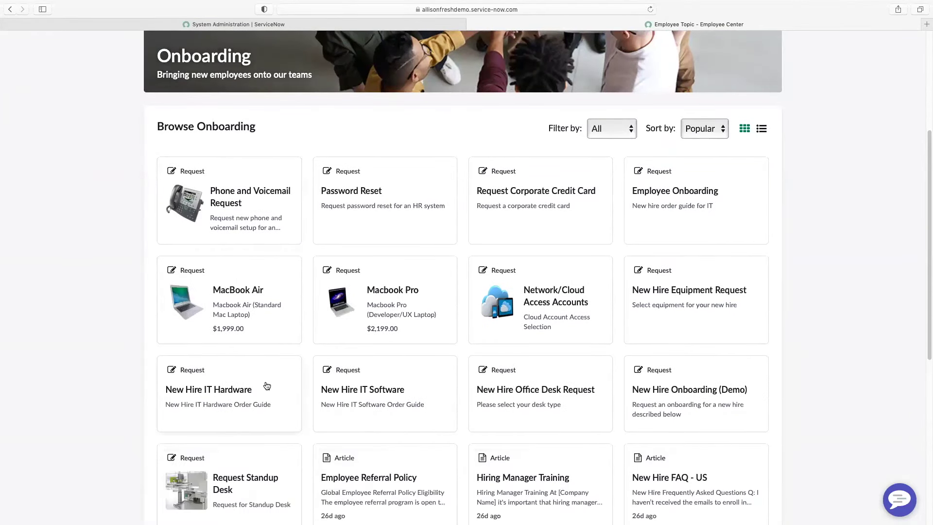
- Look through the requests and articles in the expanded Browse Onboarding list
{"action": "scroll", "coordinate": [264, 383], "scroll_direction": "down", "scroll_amount": 2}
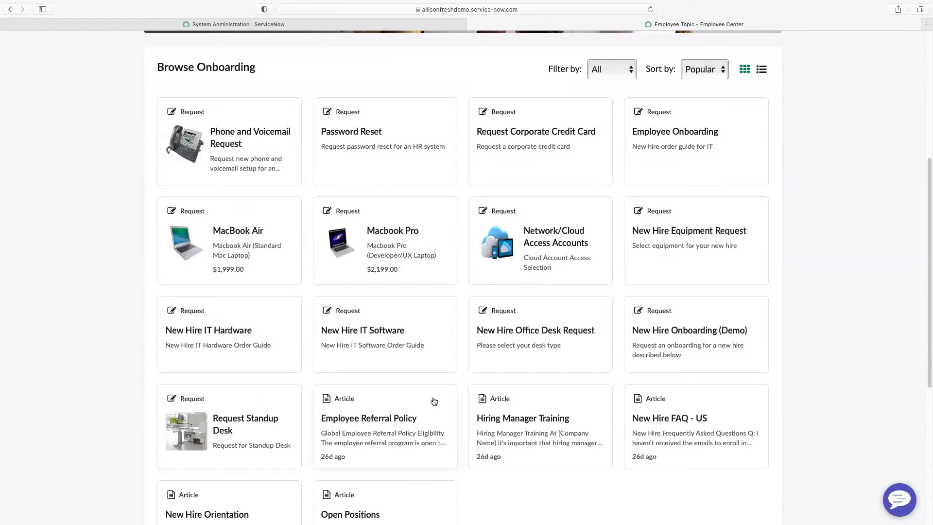
{"action": "scroll", "coordinate": [434, 400], "scroll_direction": "up", "scroll_amount": 3}
{"action": "scroll", "coordinate": [233, 298], "scroll_direction": "up", "scroll_amount": 2}
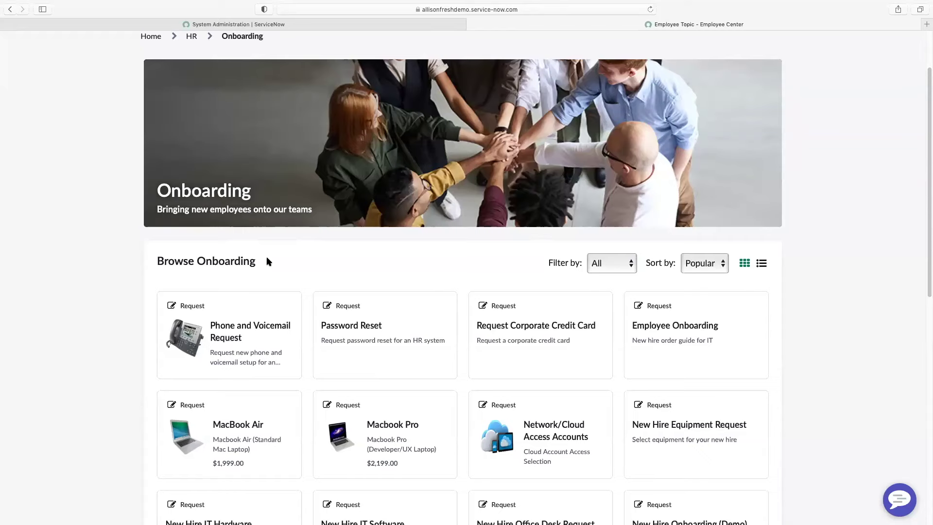
{"action": "scroll", "coordinate": [301, 261], "scroll_direction": "down", "scroll_amount": 5}
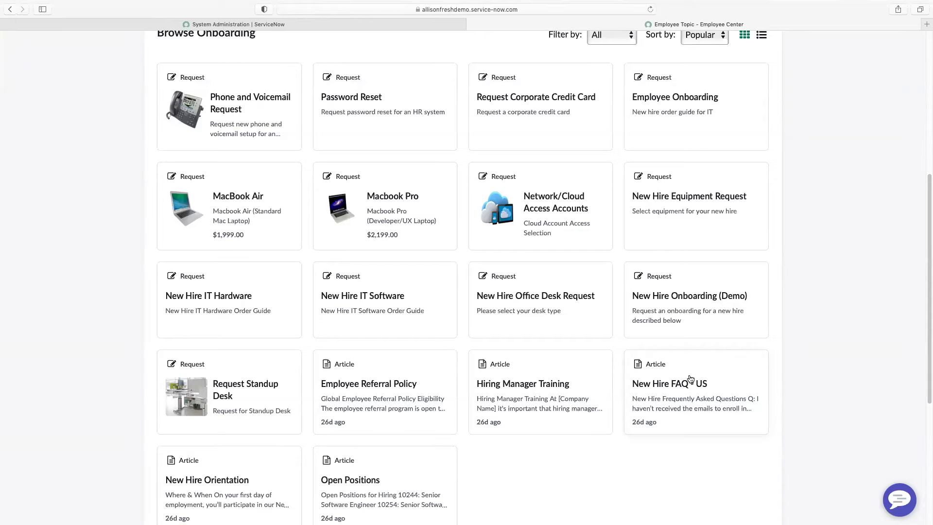
{"action": "scroll", "coordinate": [691, 378], "scroll_direction": "up", "scroll_amount": 3}
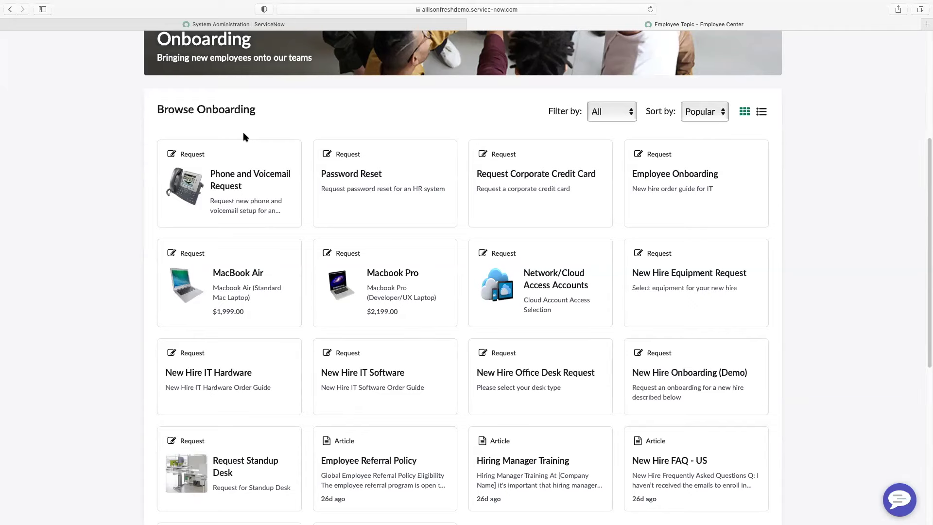
{"action": "scroll", "coordinate": [257, 182], "scroll_direction": "up", "scroll_amount": 3}
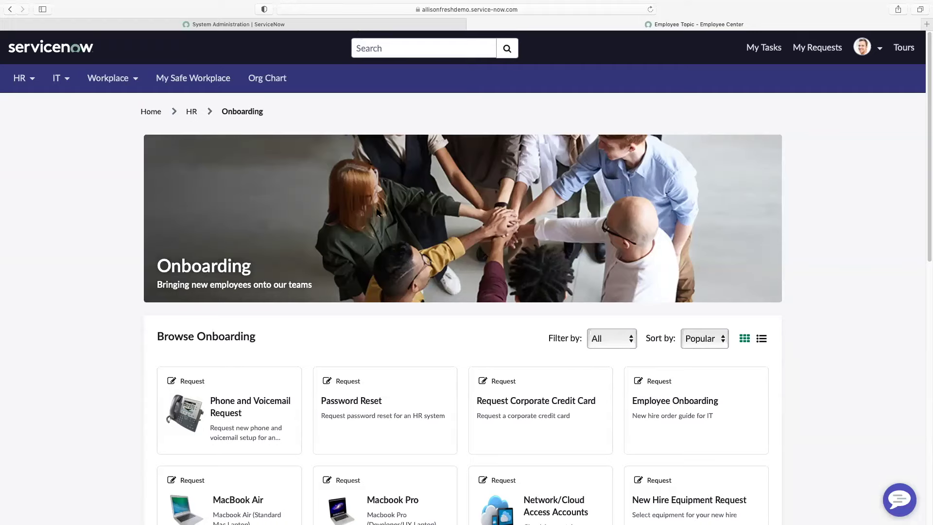
- In the System Administration instance, filter the navigator for "taxonomy" and open the Taxonomies list under Content Taxonomy
{"action": "left_click", "coordinate": [211, 26]}
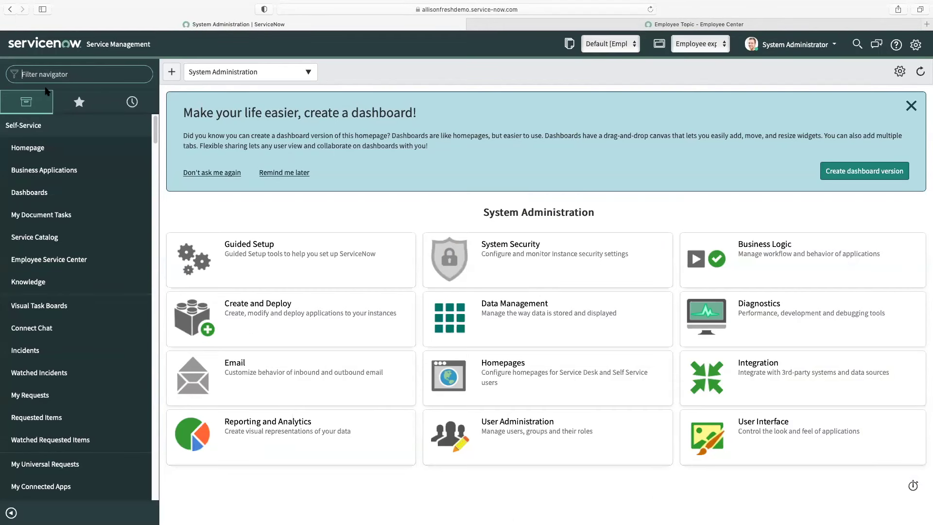
{"action": "left_click", "coordinate": [81, 73]}
{"action": "type", "text": "ta"}
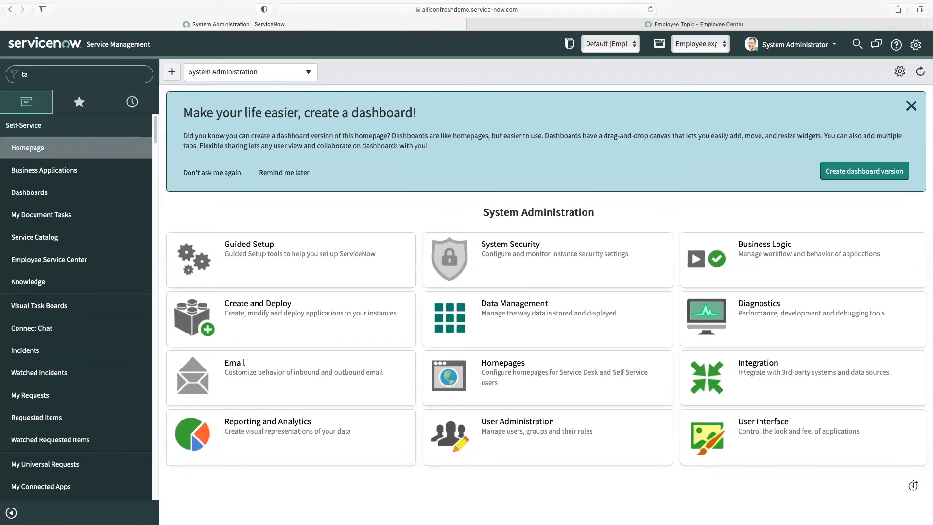
{"action": "type", "text": "xonomy"}
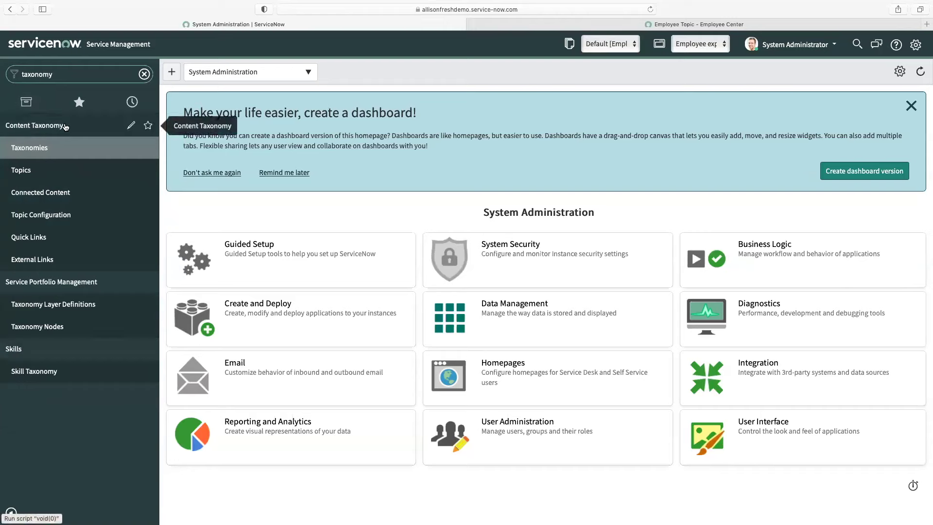
{"action": "left_click", "coordinate": [30, 149]}
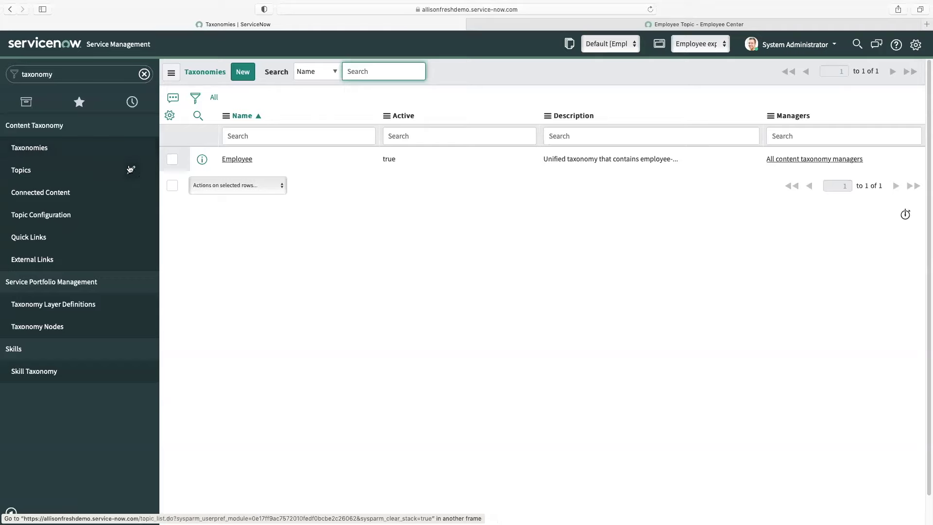
- Open the Employee taxonomy, preview its HR child topic and open that topic's full record
{"action": "left_click", "coordinate": [239, 161]}
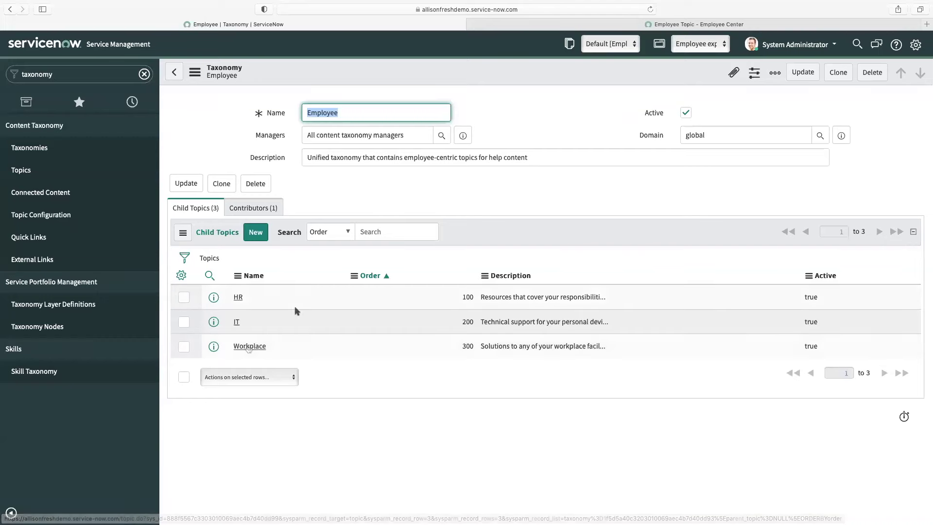
{"action": "left_click", "coordinate": [214, 298]}
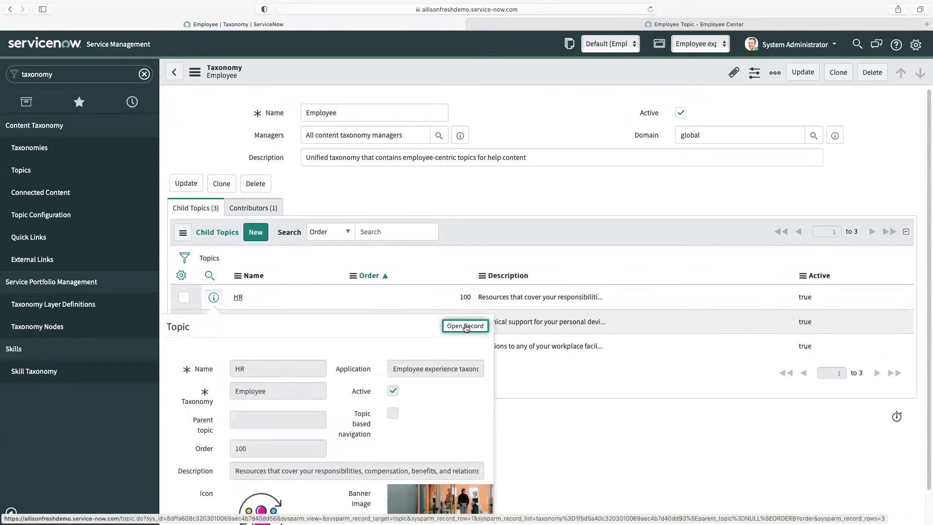
{"action": "left_click", "coordinate": [463, 326]}
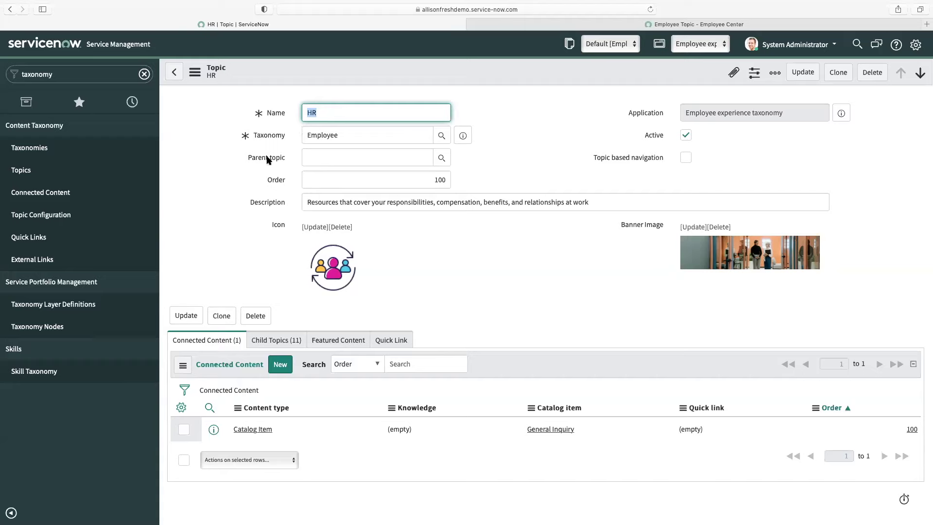
- Review the HR topic's child topics, connected content, featured content and quick links
{"action": "mouse_move", "coordinate": [268, 160]}
{"action": "left_click", "coordinate": [291, 344]}
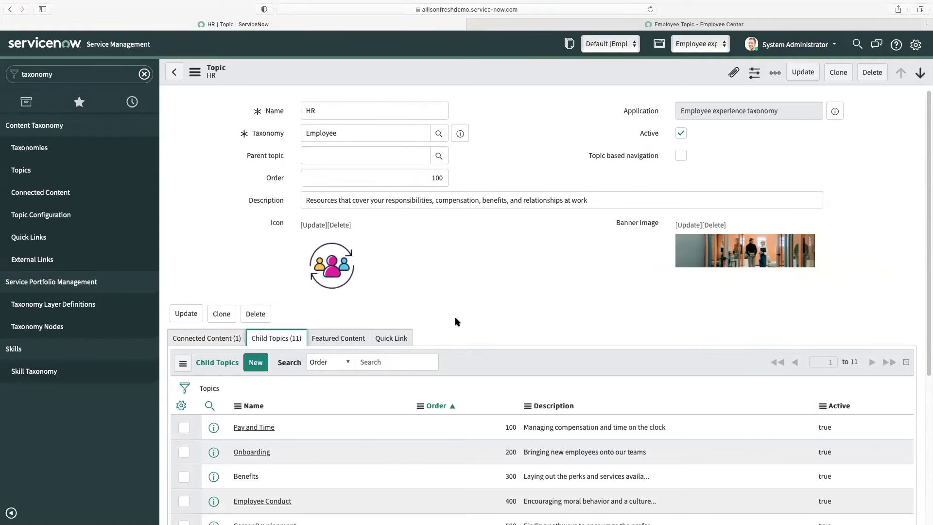
{"action": "scroll", "coordinate": [457, 321], "scroll_direction": "down", "scroll_amount": 1}
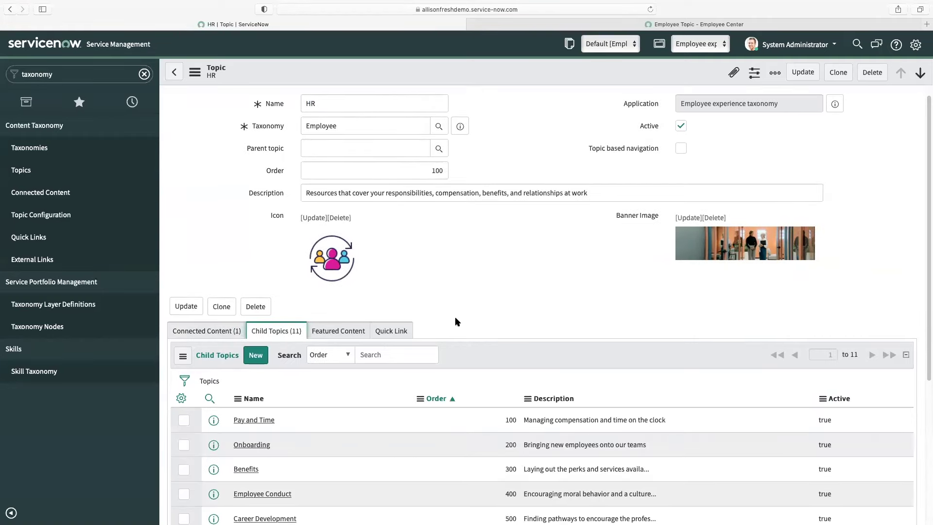
{"action": "left_click", "coordinate": [222, 331]}
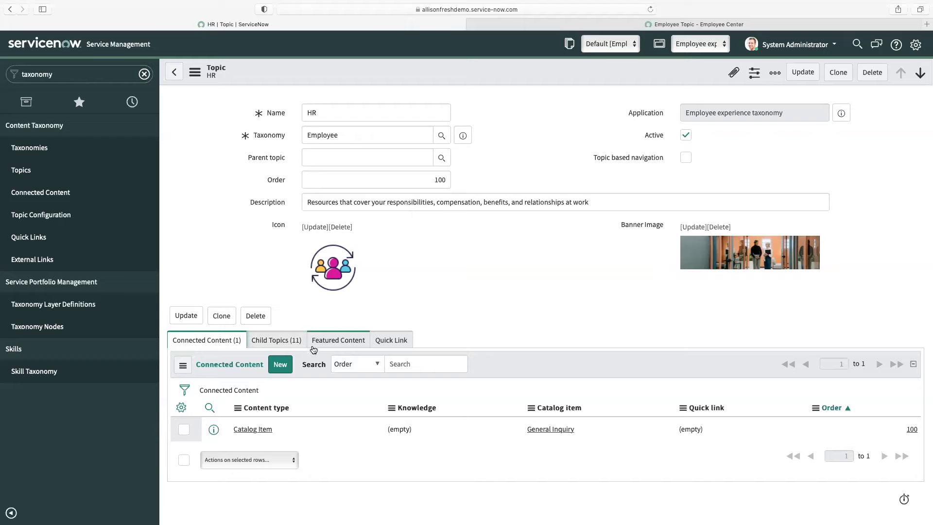
{"action": "left_click", "coordinate": [332, 344]}
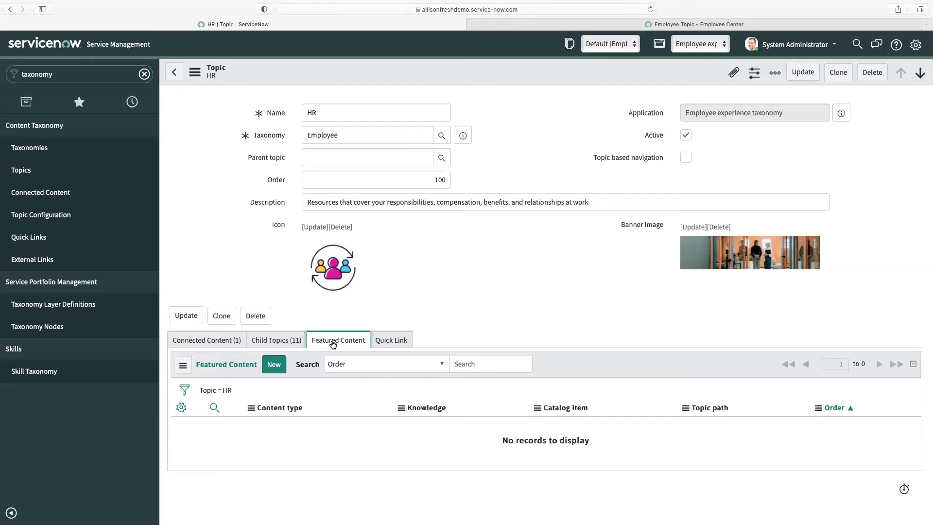
{"action": "left_click", "coordinate": [390, 342]}
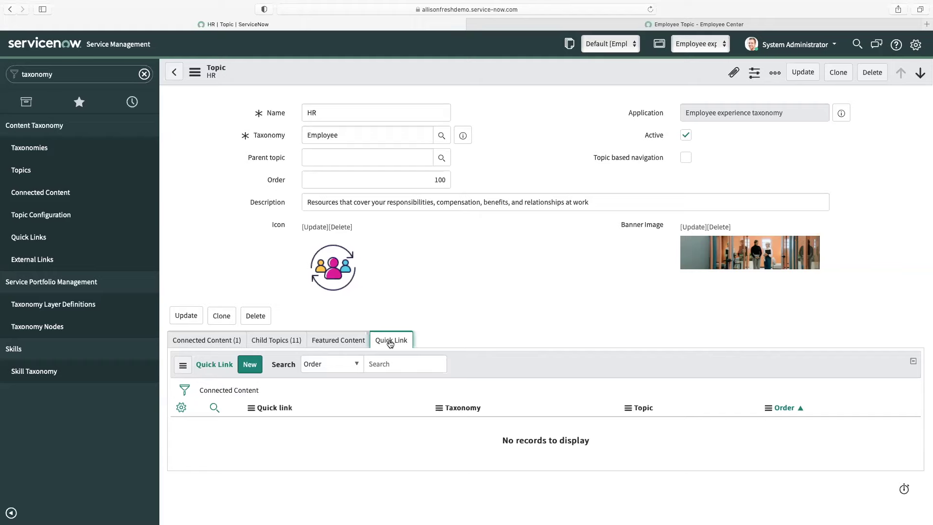
- Open the Pay and Time record from HR's child topics and view the child topics beneath it
{"action": "left_click", "coordinate": [280, 342]}
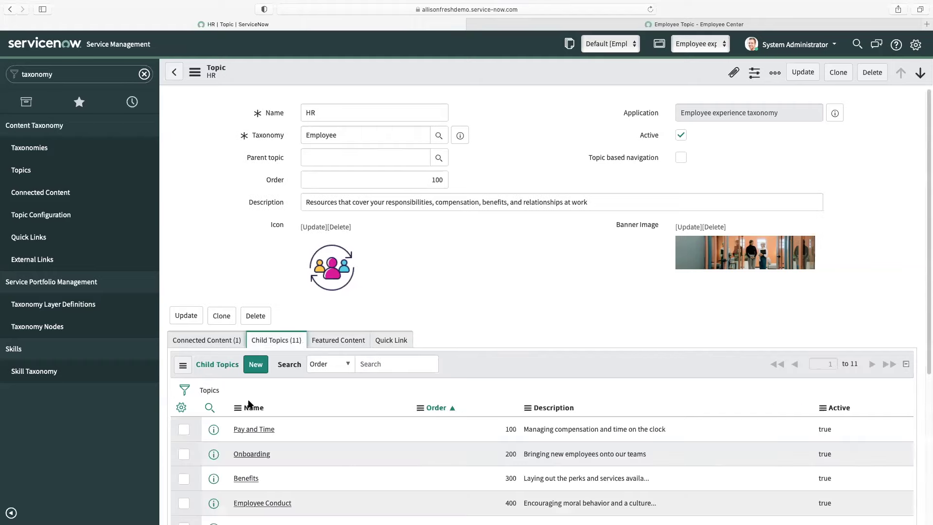
{"action": "left_click", "coordinate": [254, 430]}
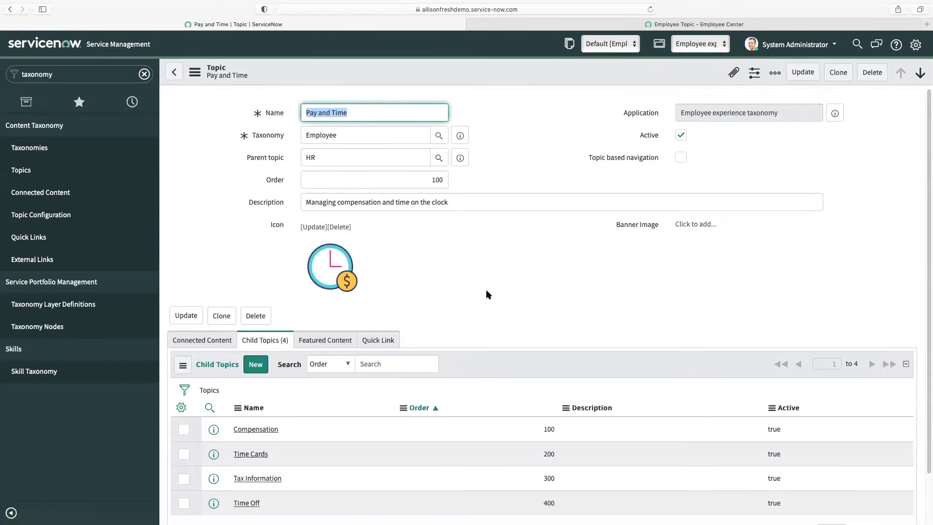
{"action": "scroll", "coordinate": [488, 294], "scroll_direction": "down", "scroll_amount": 1}
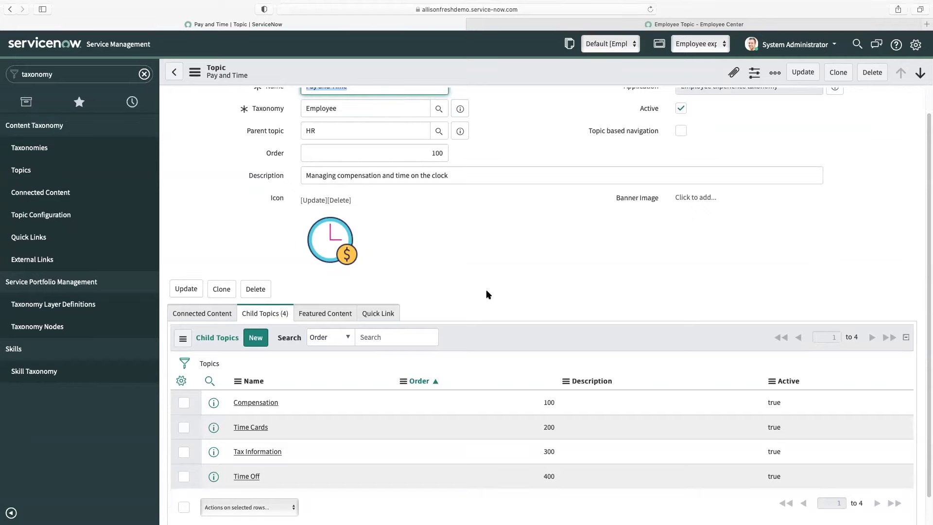
- Go back from the Pay and Time topic to the Employee taxonomy record and preview the user criteria assigned as its managers
{"action": "scroll", "coordinate": [486, 291], "scroll_direction": "up", "scroll_amount": 1}
{"action": "mouse_move", "coordinate": [288, 130]}
{"action": "scroll", "coordinate": [463, 254], "scroll_direction": "up", "scroll_amount": 1}
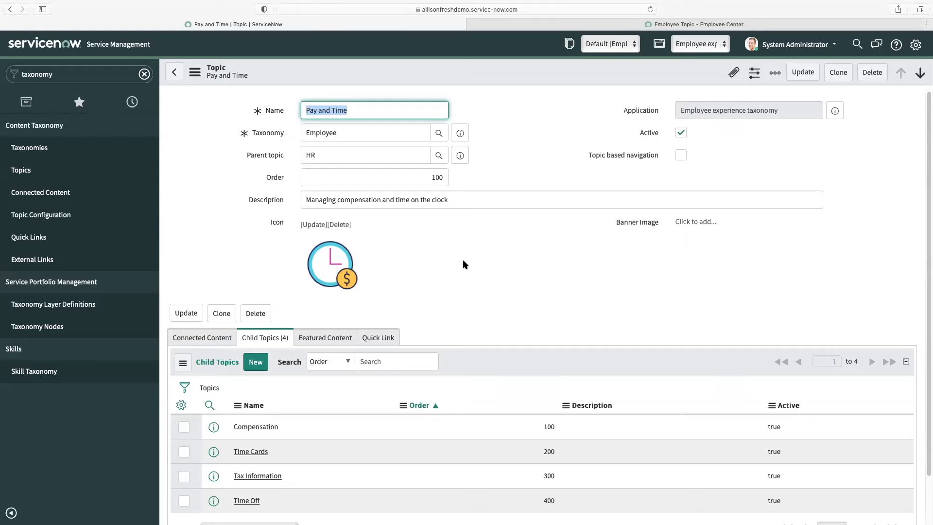
{"action": "left_click", "coordinate": [175, 73]}
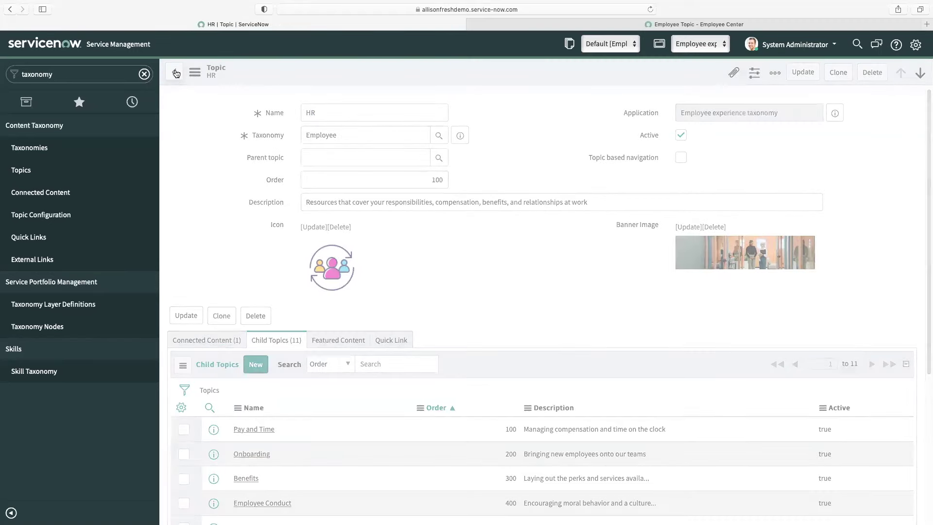
{"action": "left_click", "coordinate": [175, 72]}
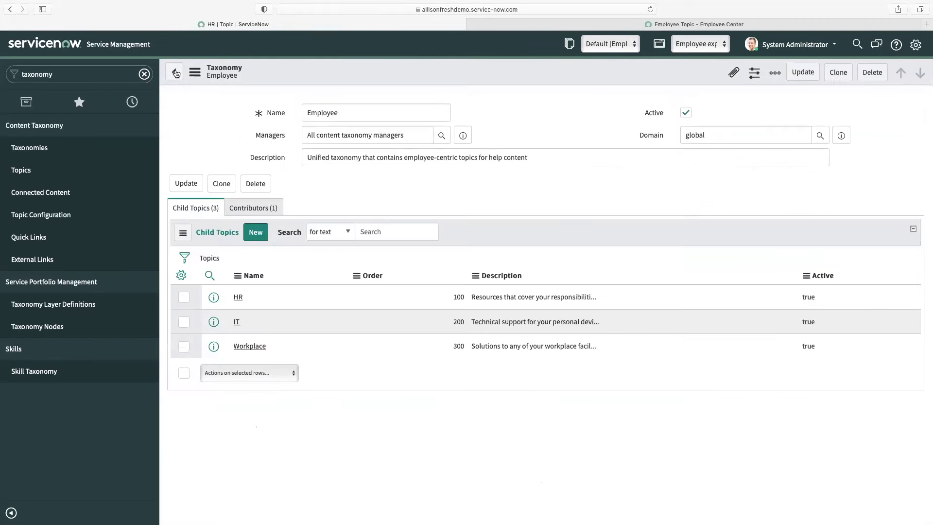
{"action": "left_click", "coordinate": [463, 136]}
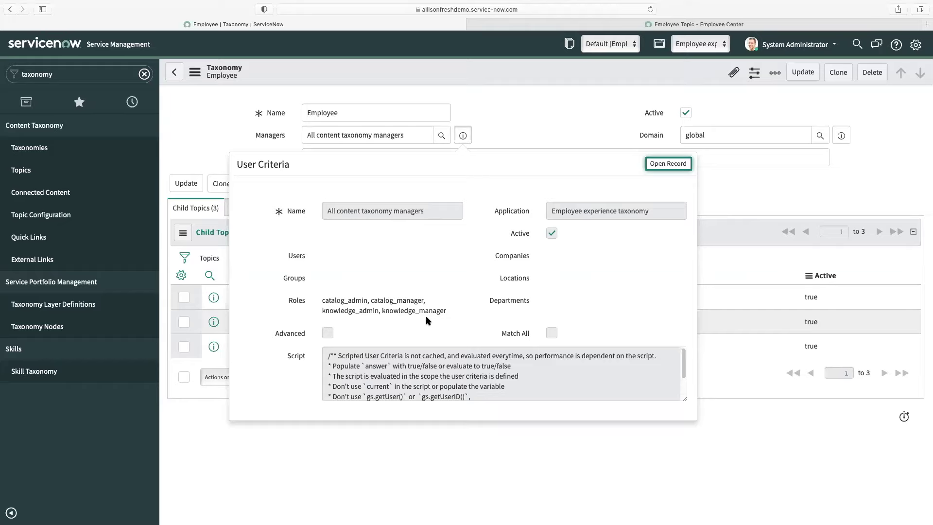
{"action": "left_click", "coordinate": [572, 117]}
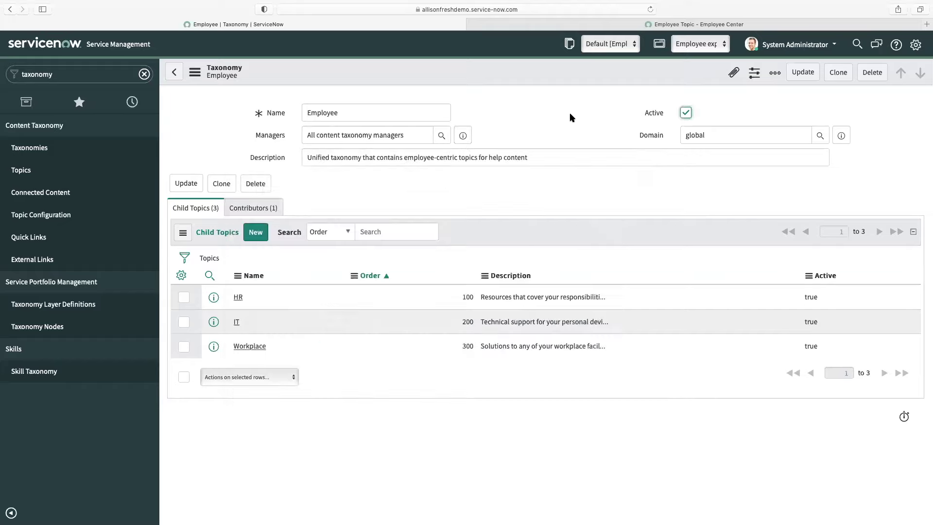
- Open the All content taxonomy contributors record from the Employee taxonomy's contributors and preview its user criteria
{"action": "left_click", "coordinate": [253, 208]}
{"action": "left_click", "coordinate": [208, 299]}
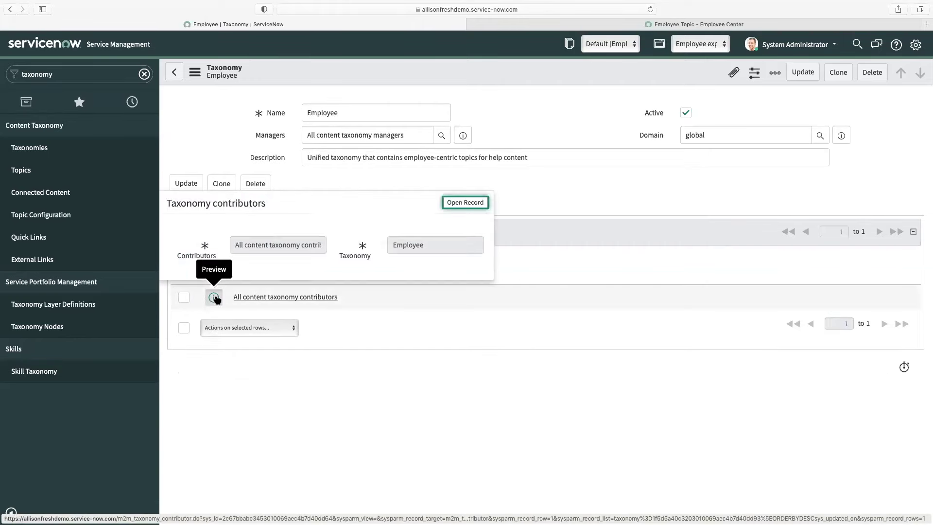
{"action": "left_click", "coordinate": [460, 208]}
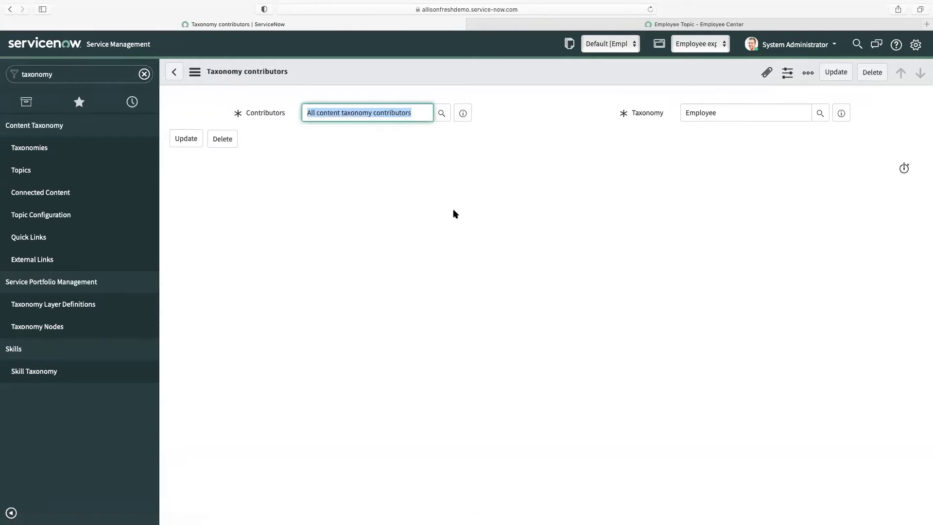
{"action": "left_click", "coordinate": [467, 116]}
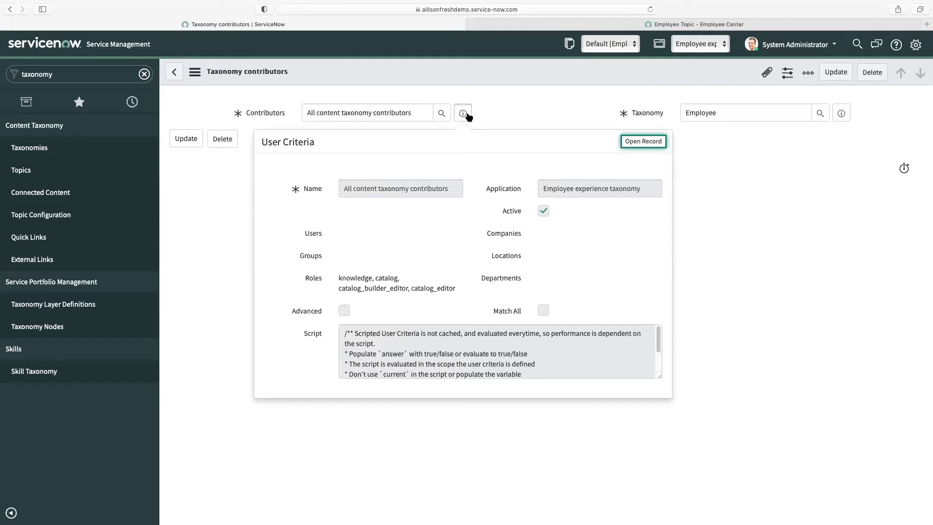
{"action": "left_click", "coordinate": [492, 109]}
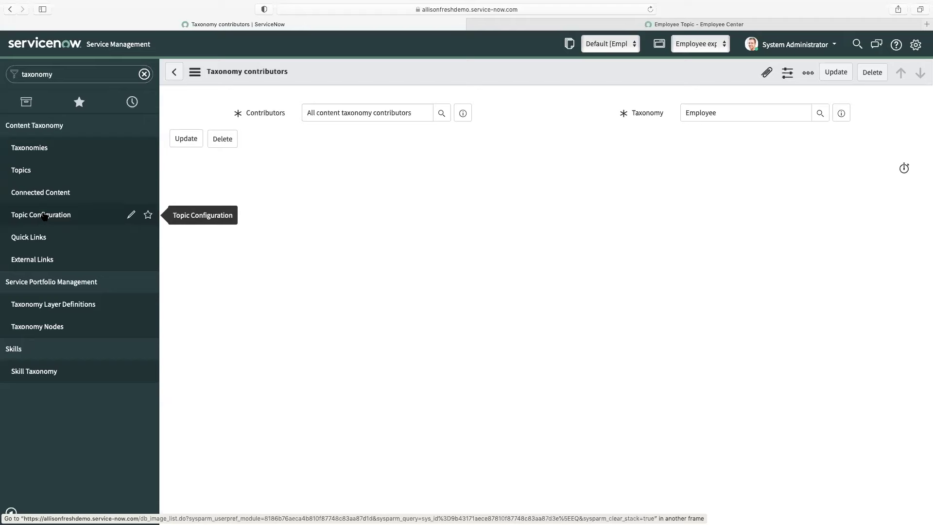
- Open the Connected Content list under Content Taxonomy and review the catalog items and knowledge articles with their topics and topic paths
{"action": "left_click", "coordinate": [43, 193]}
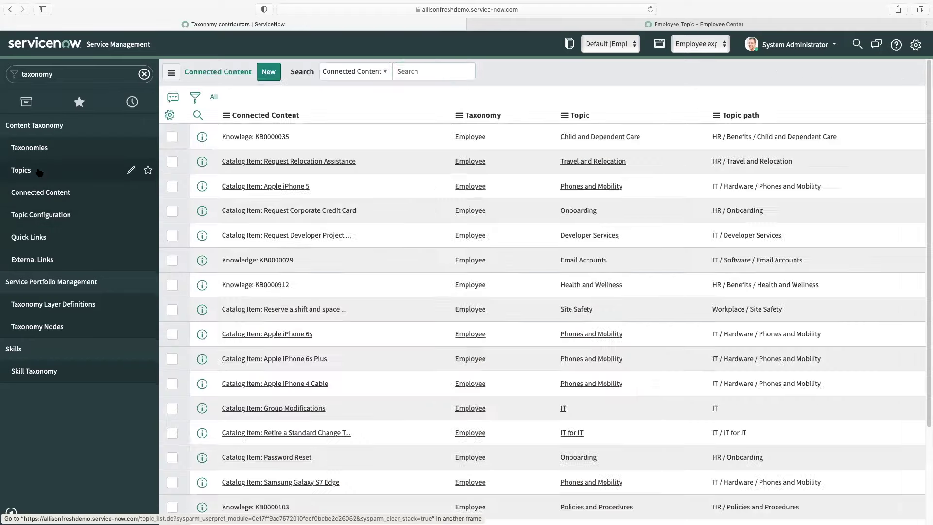
{"action": "scroll", "coordinate": [236, 199], "scroll_direction": "down", "scroll_amount": 1}
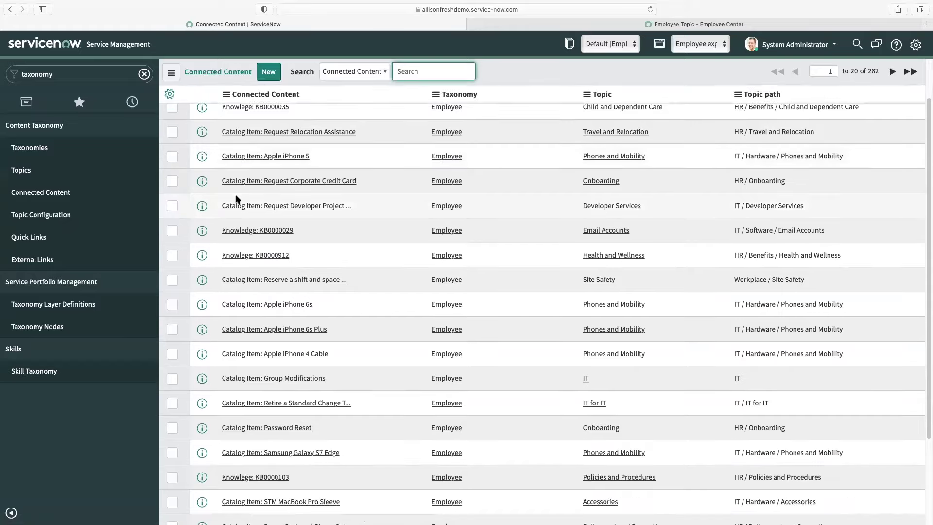
{"action": "scroll", "coordinate": [237, 199], "scroll_direction": "down", "scroll_amount": 5}
{"action": "left_click", "coordinate": [14, 200]}
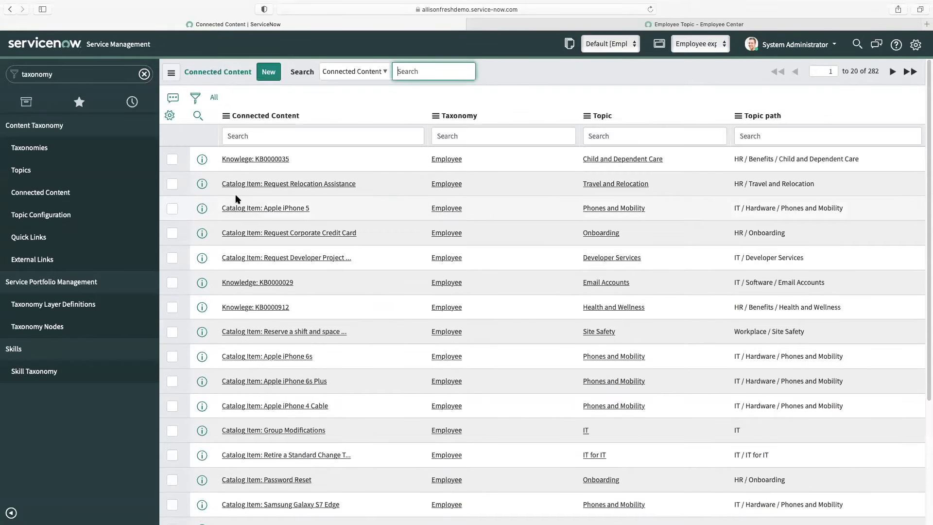
{"action": "left_click", "coordinate": [15, 198]}
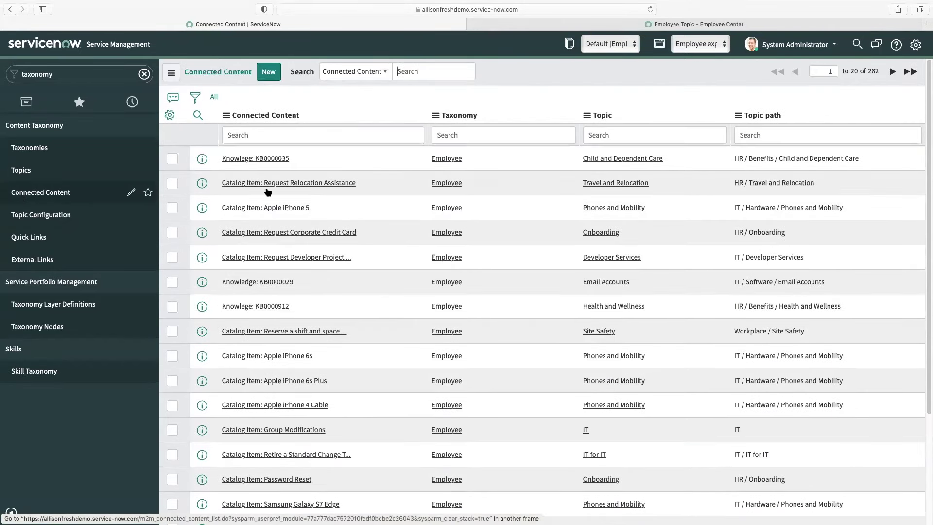
{"action": "scroll", "coordinate": [268, 192], "scroll_direction": "down", "scroll_amount": 3}
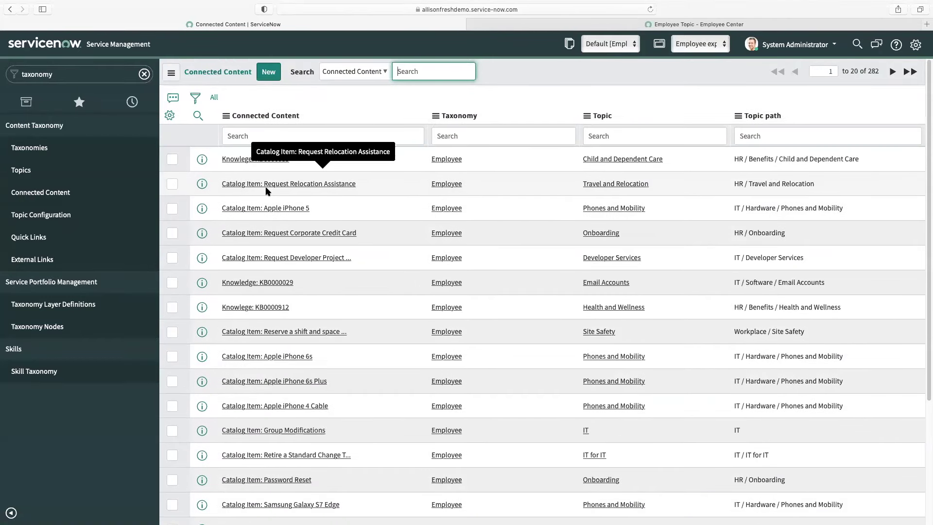